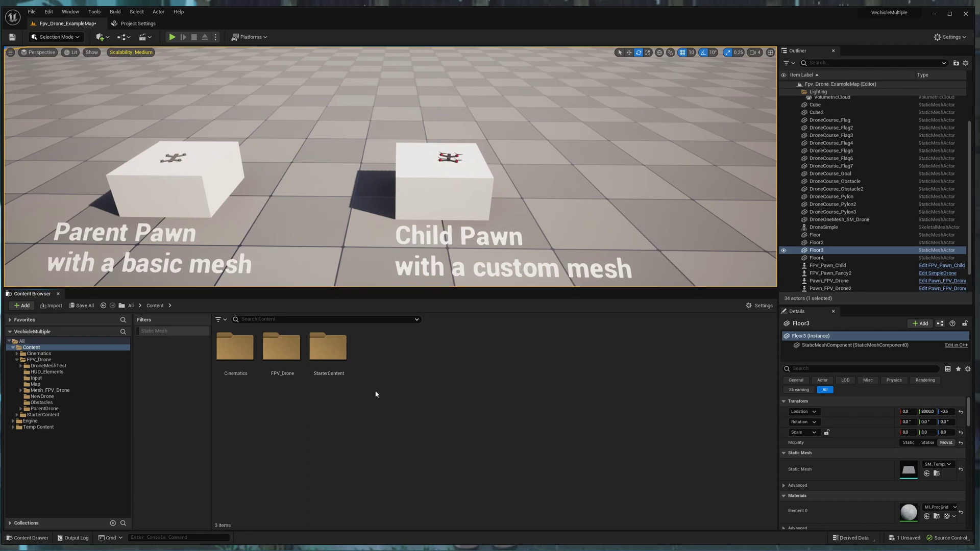
# - Create a new folder named CustomDrone under Content and open it
pyautogui.rightClick(377, 396)
pyautogui.click(416, 158)
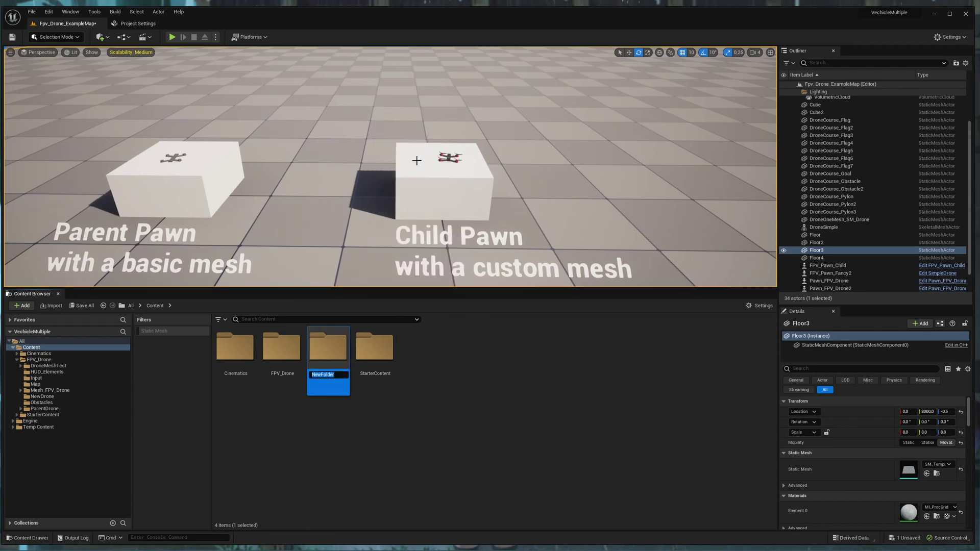
pyautogui.write('CustomDrone')
pyautogui.press('Return')
pyautogui.doubleClick(284, 372)
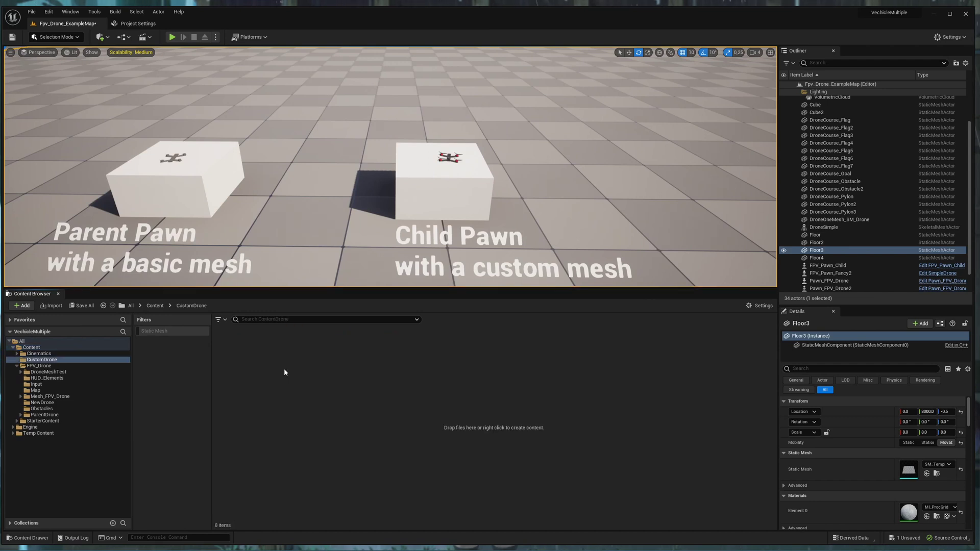
# - Start a new Blueprint Class in CustomDrone, searching 'FpvPawn' to pick Pawn_FPV_Drone as parent
pyautogui.rightClick(285, 372)
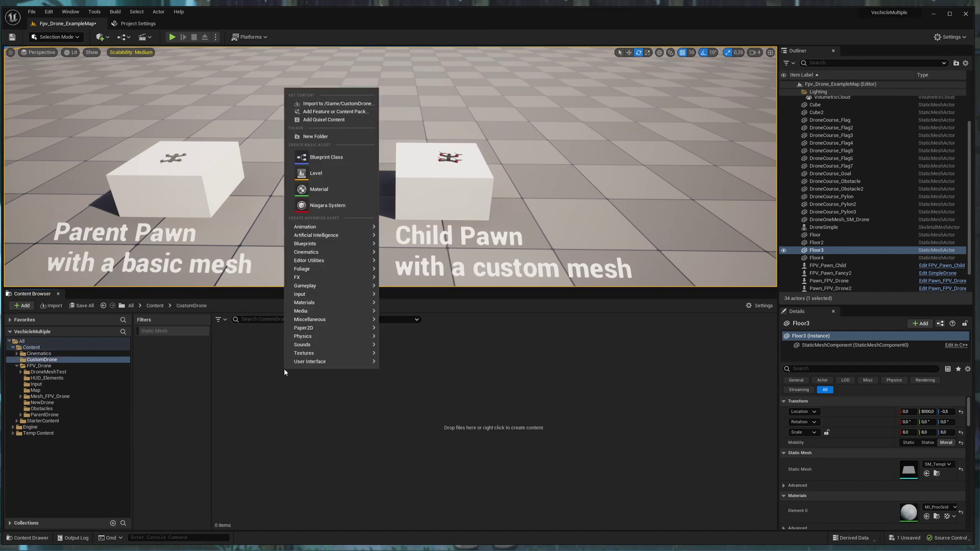
pyautogui.click(310, 158)
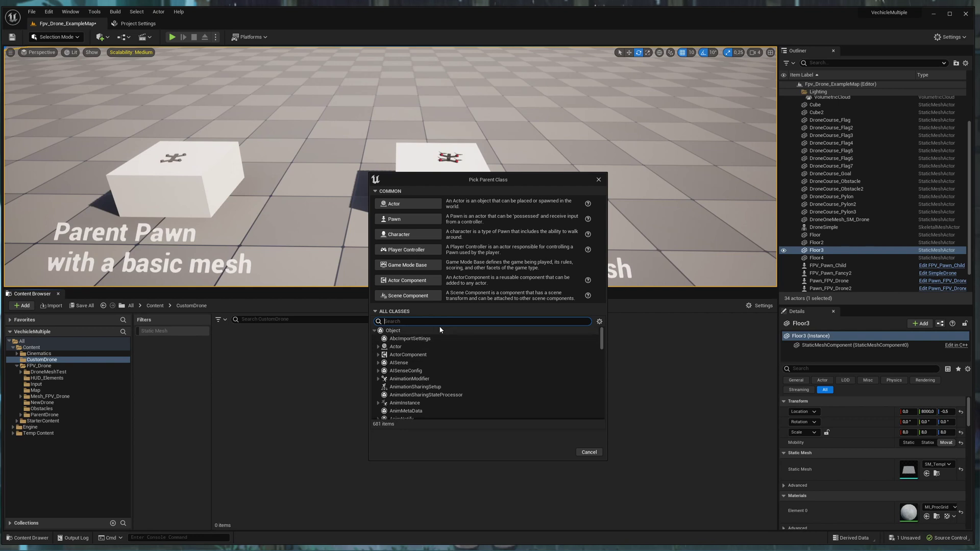
pyautogui.write('FpvPawn')
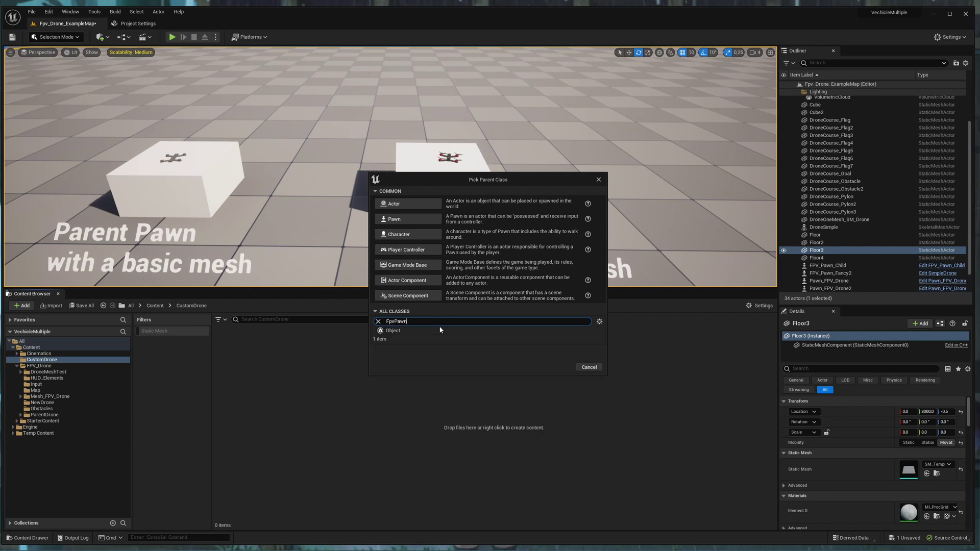
pyautogui.press('Left')
pyautogui.press('Left')
pyautogui.press('Left')
pyautogui.press('Left')
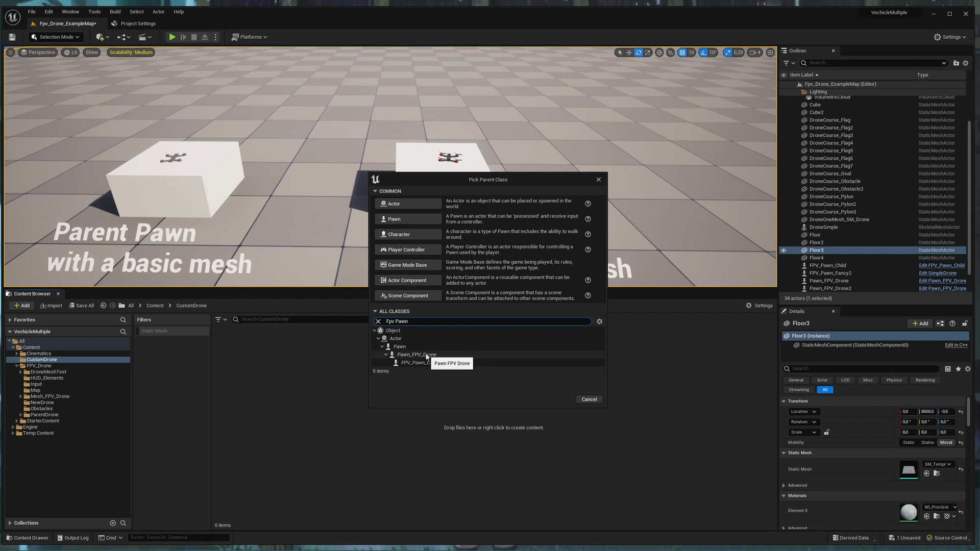
pyautogui.click(426, 355)
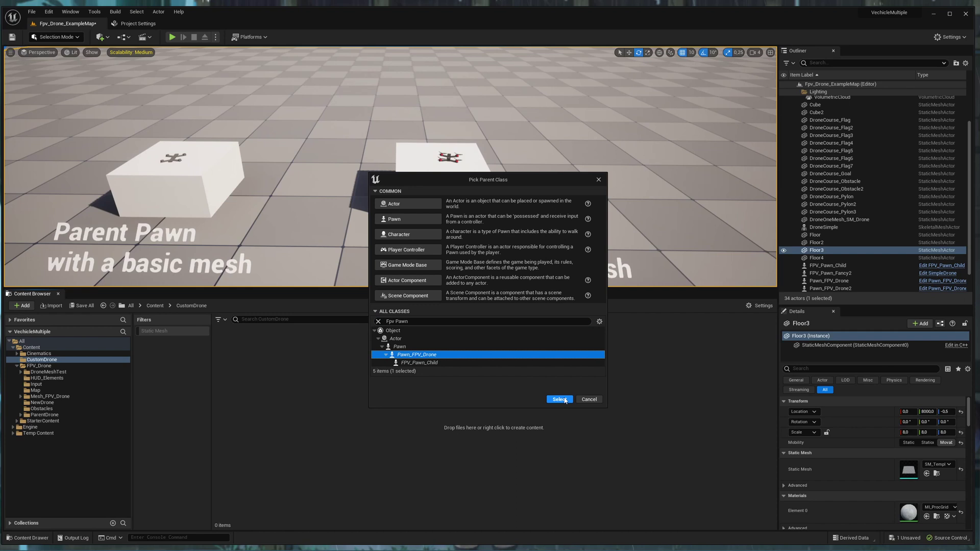
# - Create the Pawn_FPV_Drone child Blueprint named CustomDrone and open it for editing
pyautogui.click(560, 399)
pyautogui.write('Custo')
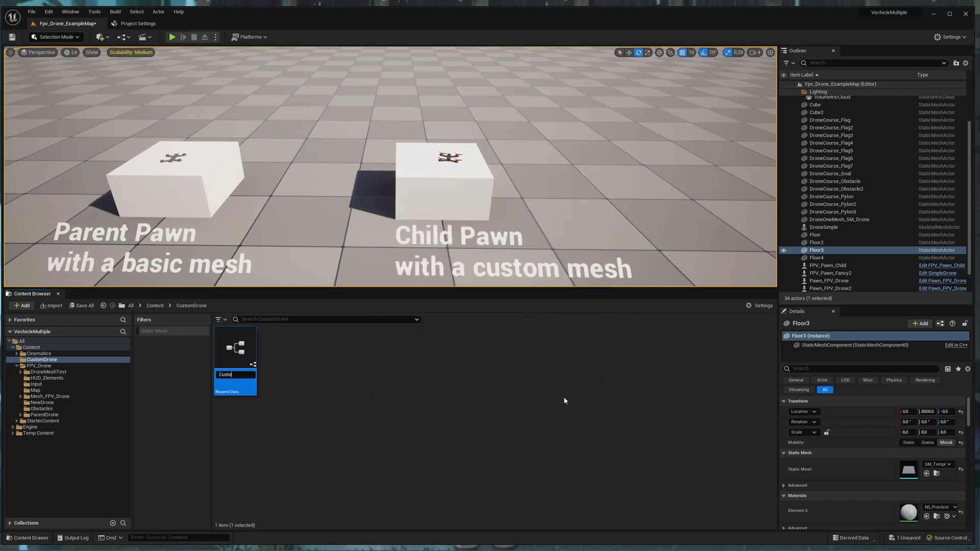
pyautogui.write('mDrone')
pyautogui.press('Return')
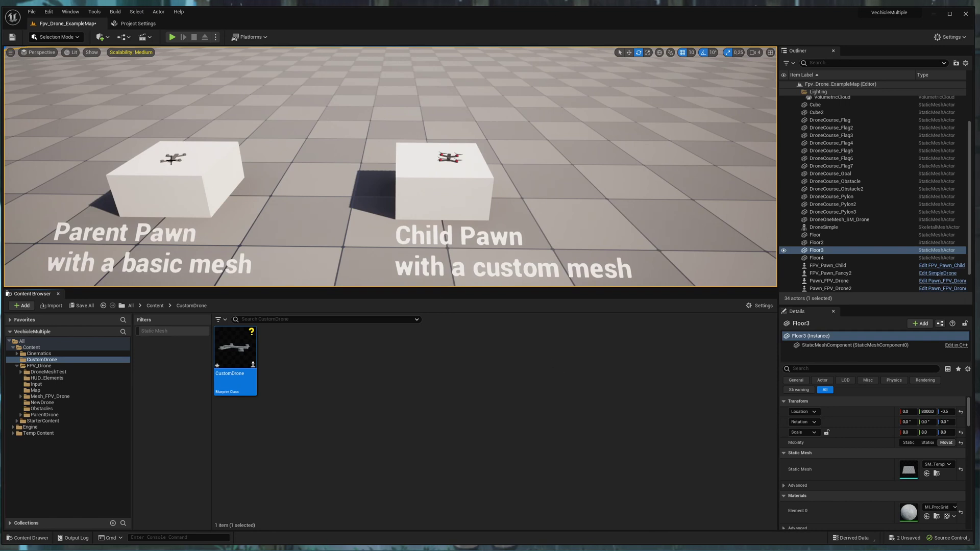
pyautogui.doubleClick(236, 361)
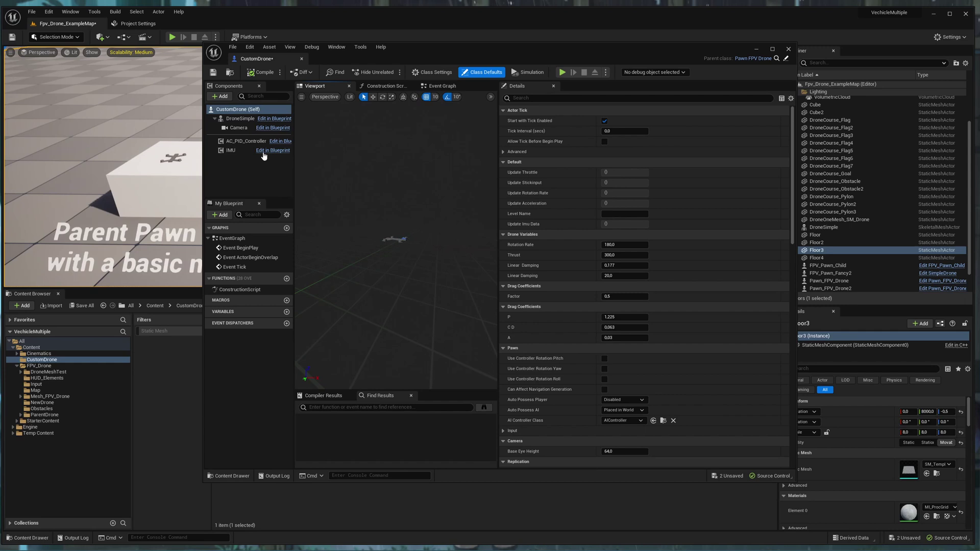
# - Set the DroneSimple component's Skeletal Mesh Asset to DroneOneMesh_Drone
pyautogui.click(238, 119)
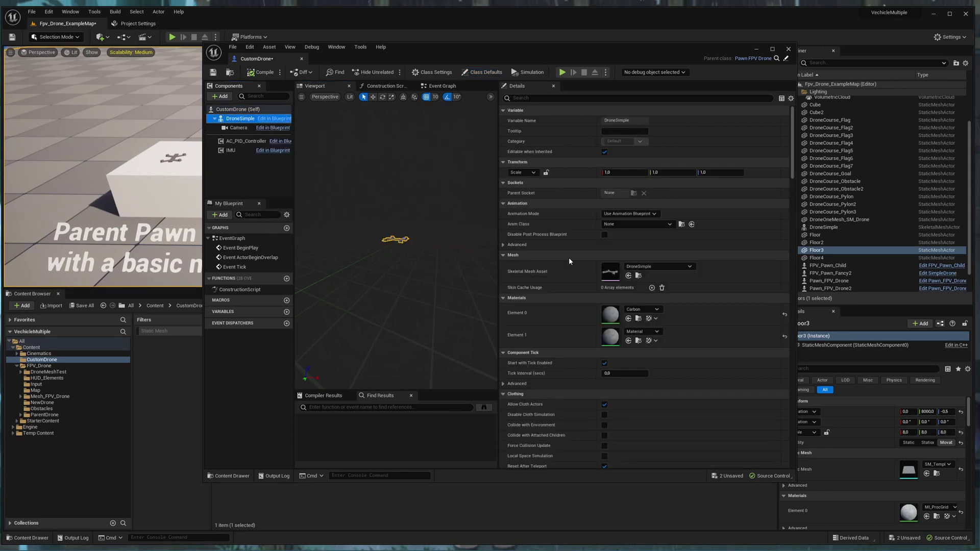
pyautogui.click(663, 267)
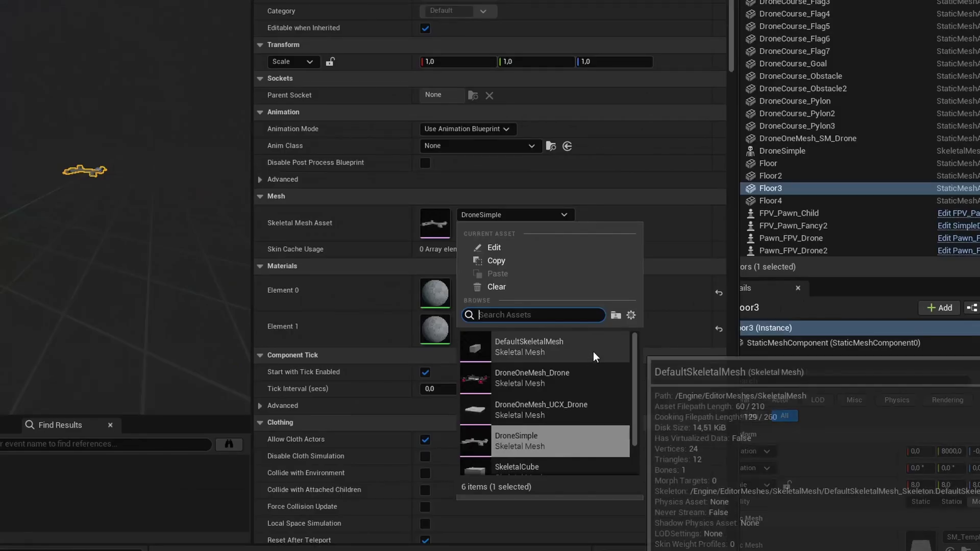
pyautogui.moveTo(704, 368)
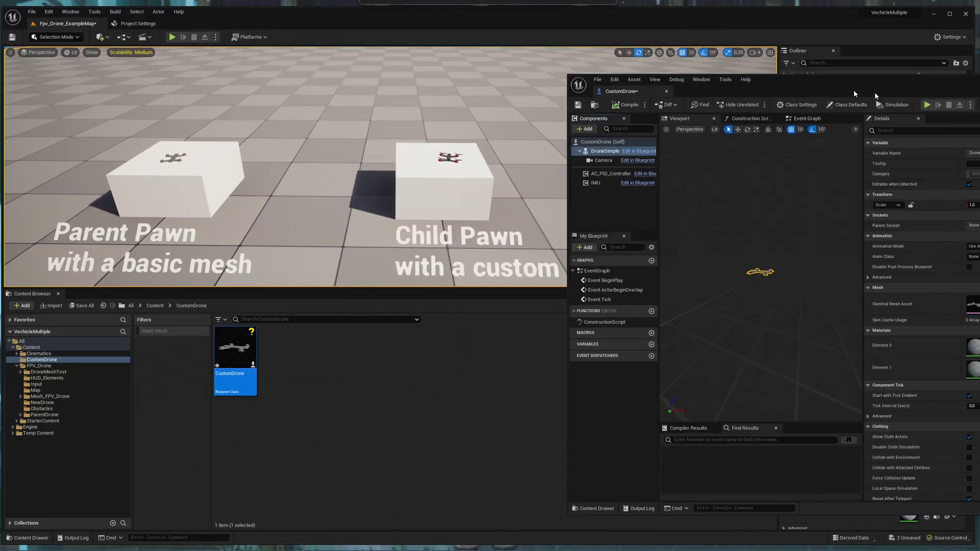
pyautogui.moveTo(853, 90); pyautogui.dragTo(523, 44)
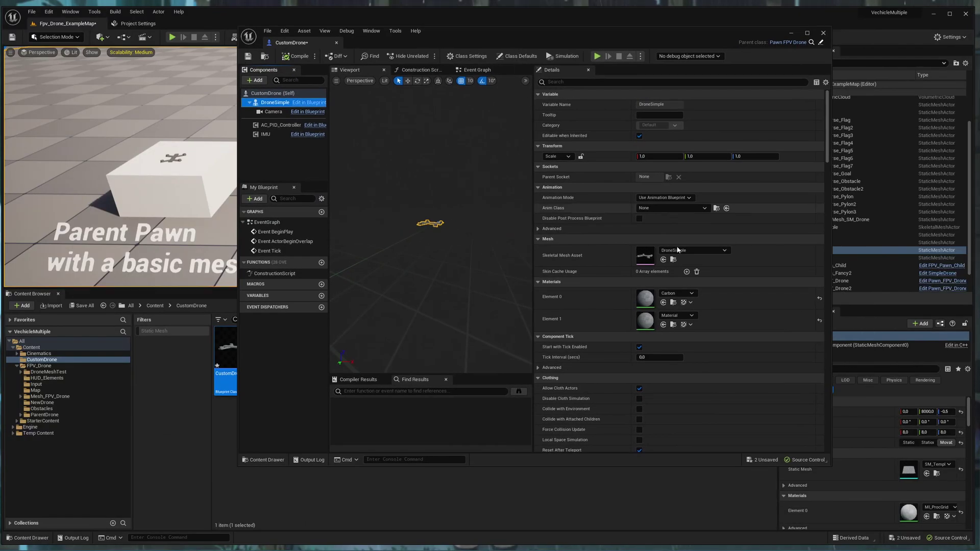
pyautogui.click(705, 252)
pyautogui.click(715, 351)
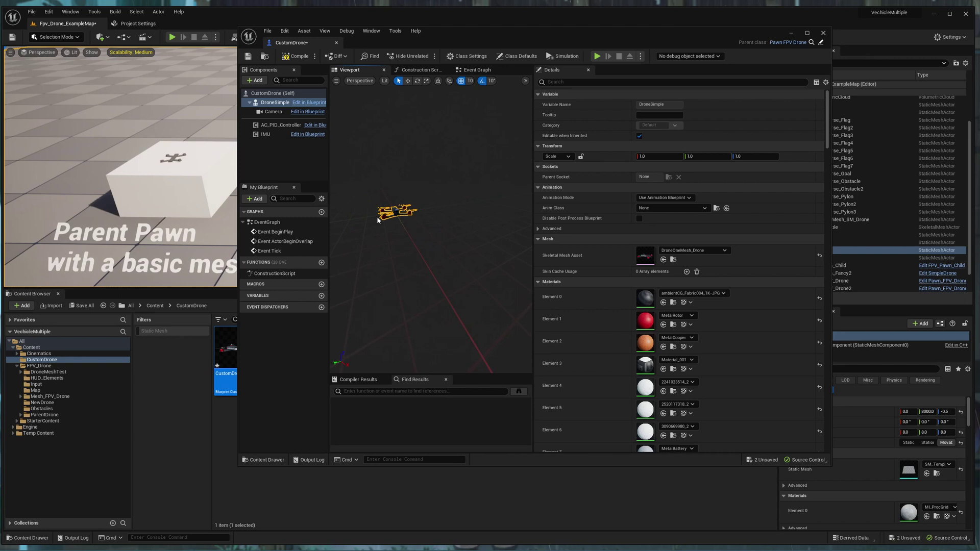
# - Set CustomDrone's Rotation Rate to 220 and Thrust to 400, then save and close the Blueprint
pyautogui.click(263, 94)
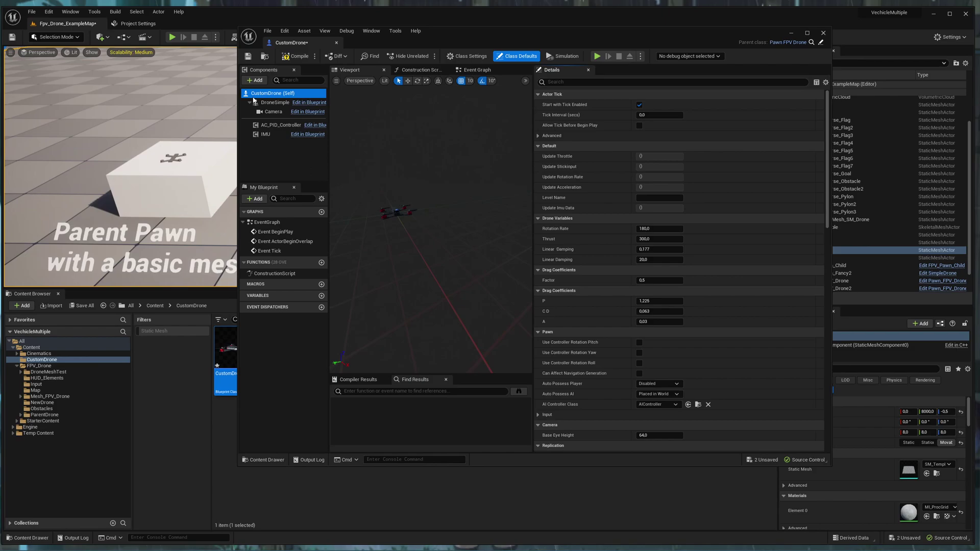
pyautogui.click(646, 231)
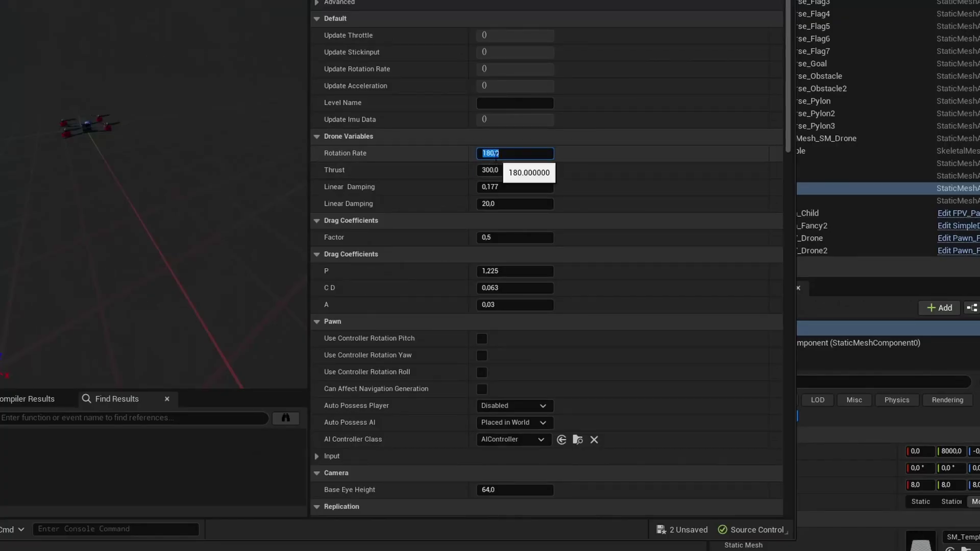
pyautogui.write('220')
pyautogui.press('Tab')
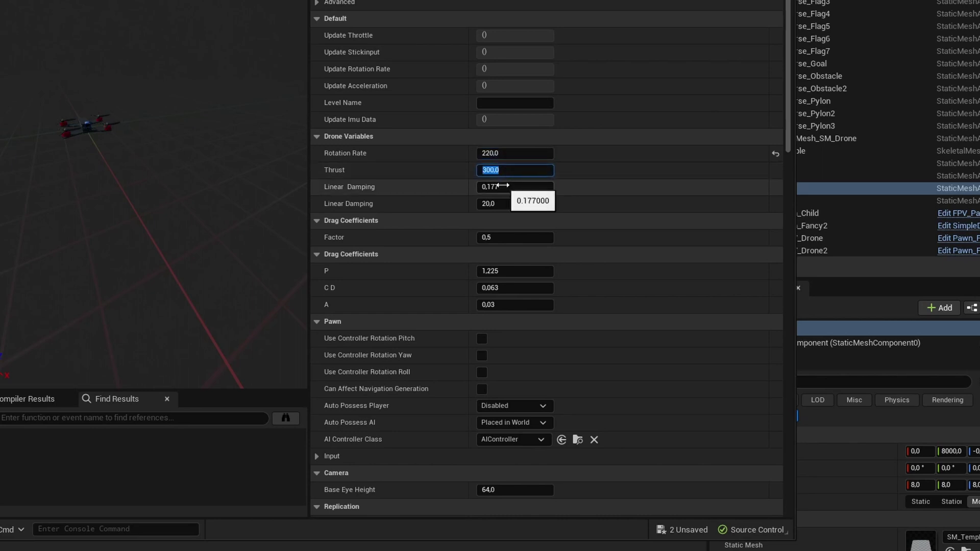
pyautogui.write('400')
pyautogui.press('Return')
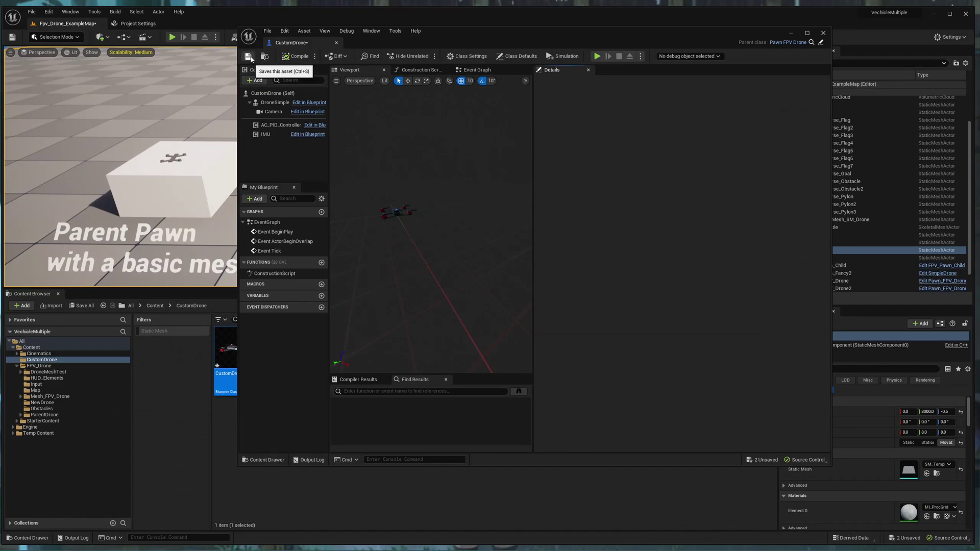
pyautogui.click(251, 57)
pyautogui.click(337, 45)
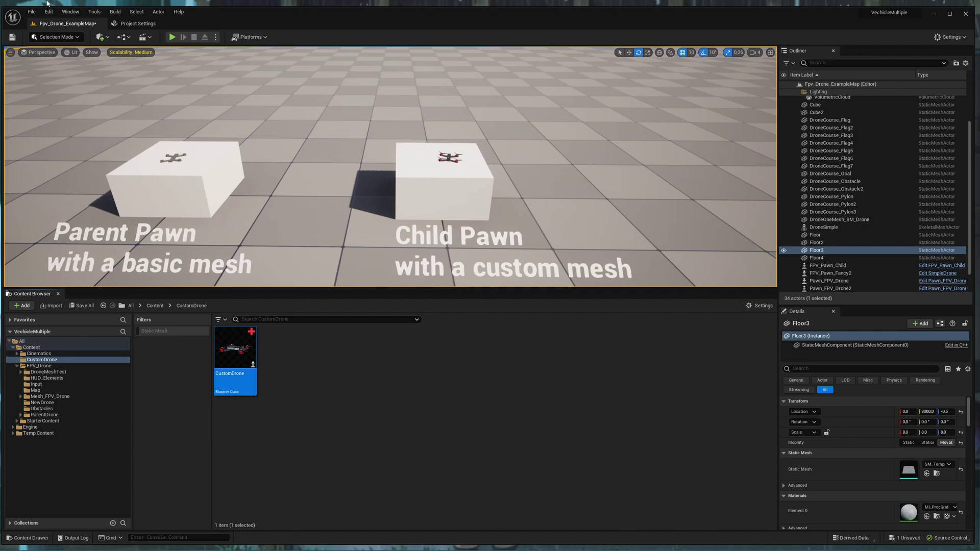
# - Assign CustomDrone as GM_FPV_Drone's pawn class from the toolbar Blueprints menu
pyautogui.click(118, 38)
pyautogui.moveTo(163, 109)
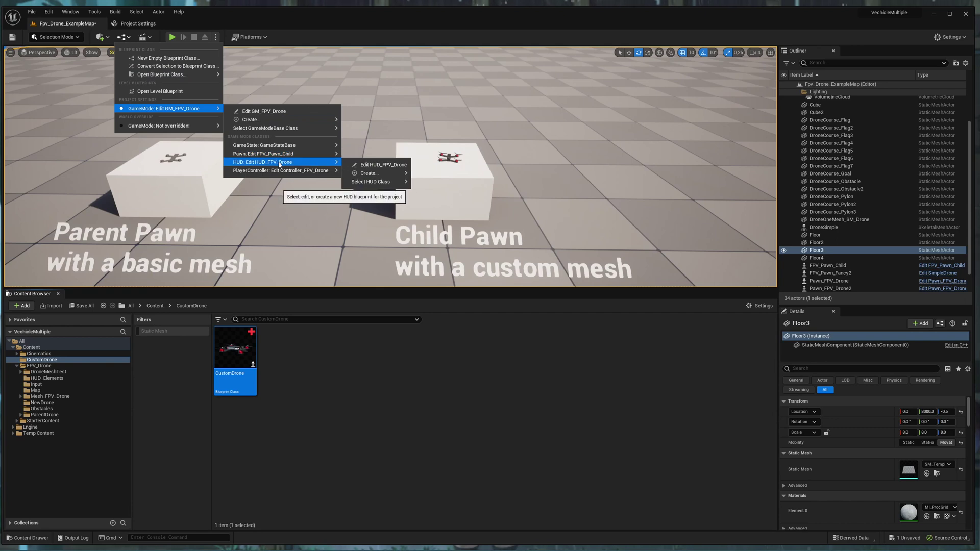
pyautogui.moveTo(279, 156)
pyautogui.moveTo(388, 173)
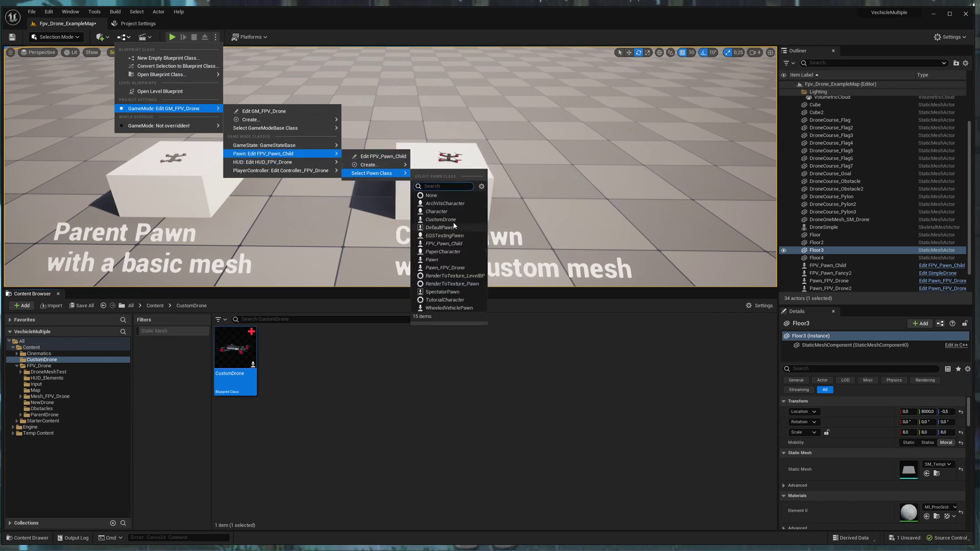
pyautogui.click(454, 220)
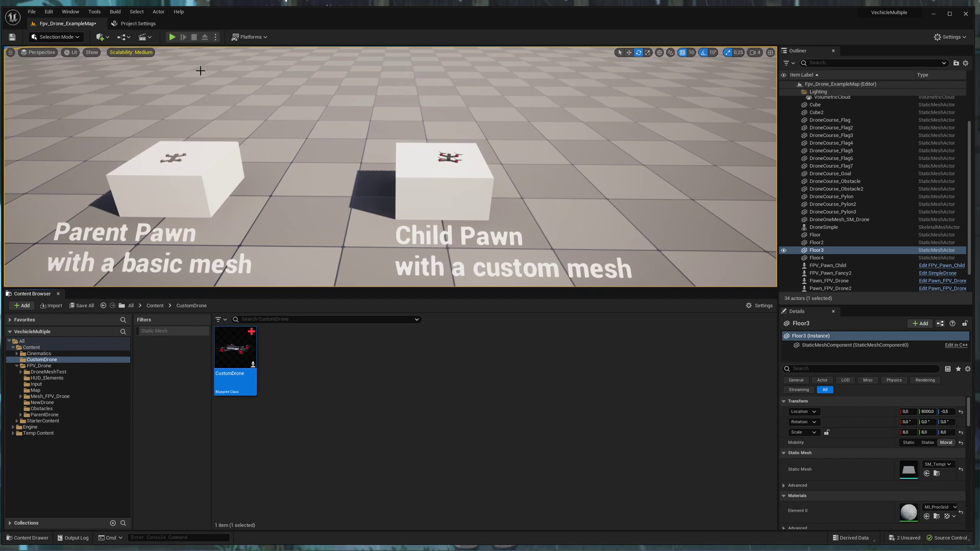
# - Play the level and expand the play viewport to full window with F11
pyautogui.click(172, 38)
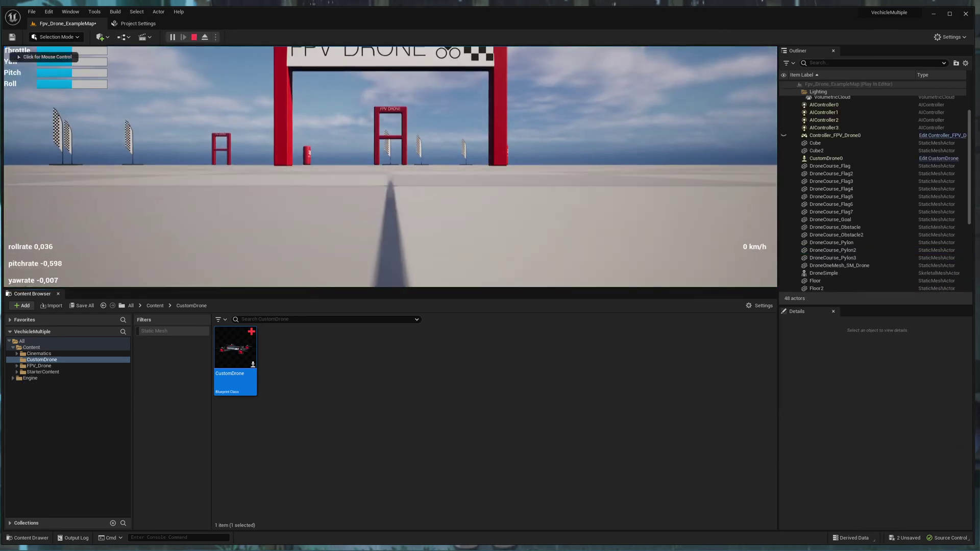
pyautogui.press('F11')
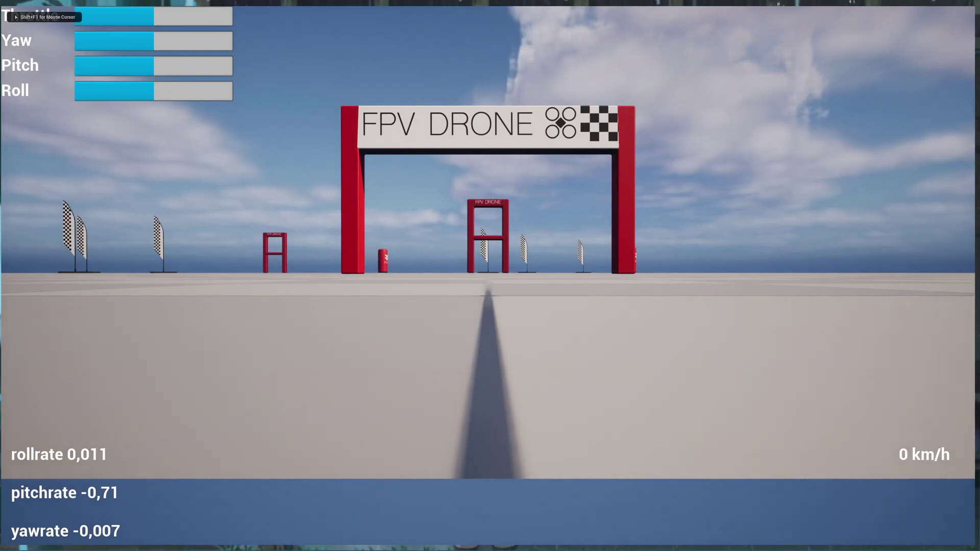